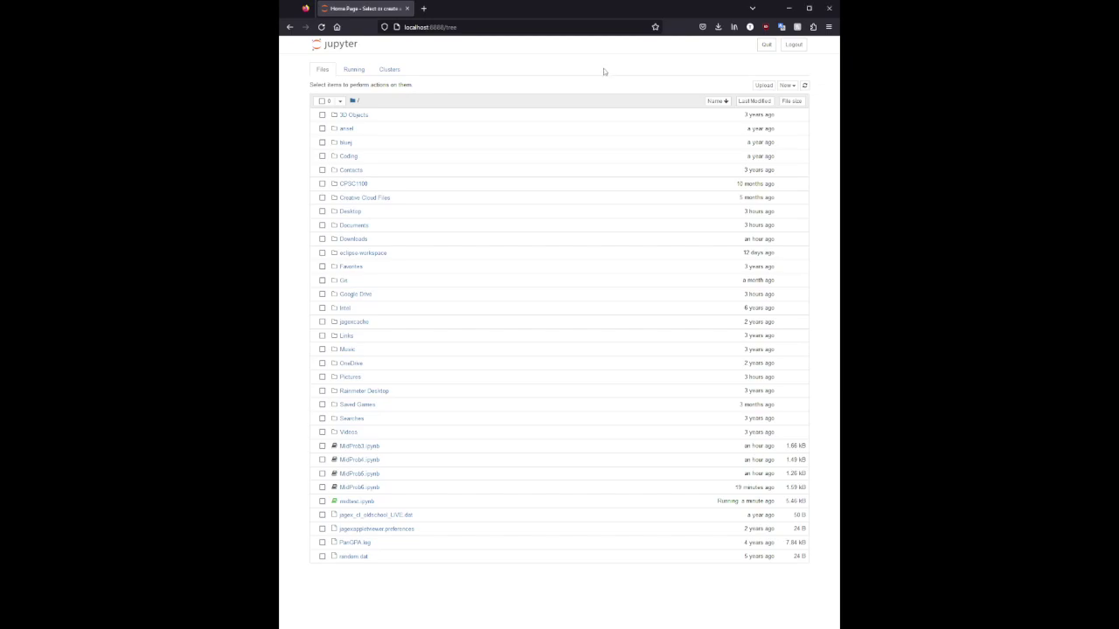
Start a new Python 3 notebook from the New menu for satisfiesF(L).
left_click(787, 86)
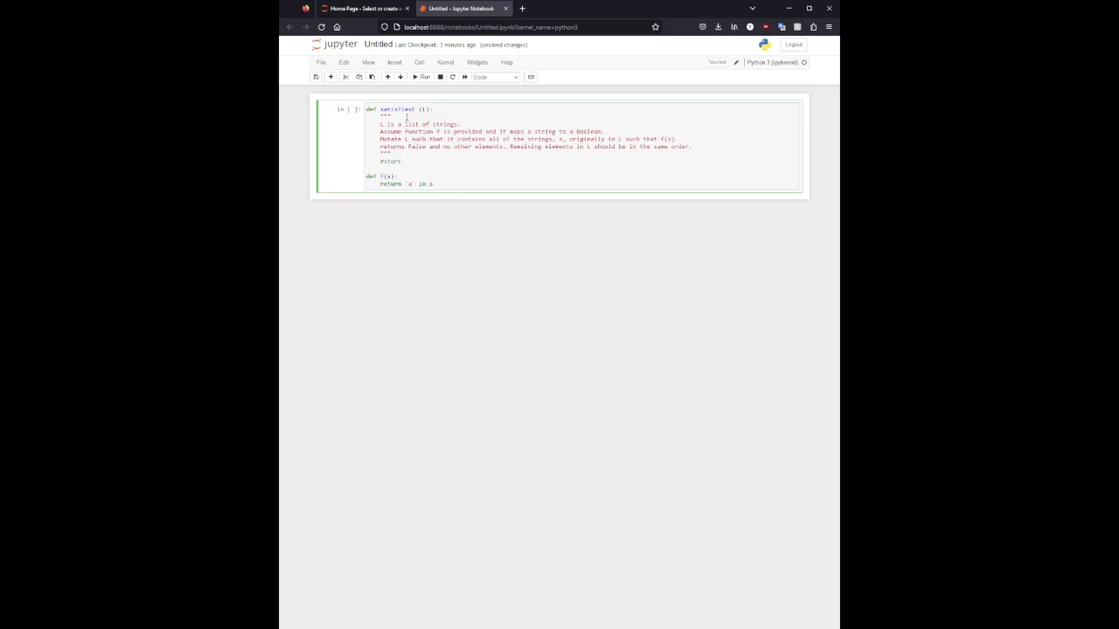
Add run_satisfiesF(L, satisfiesF) printing satisfiesF(L), and test list L = ['a', 'b', 'c'].
key("Return")
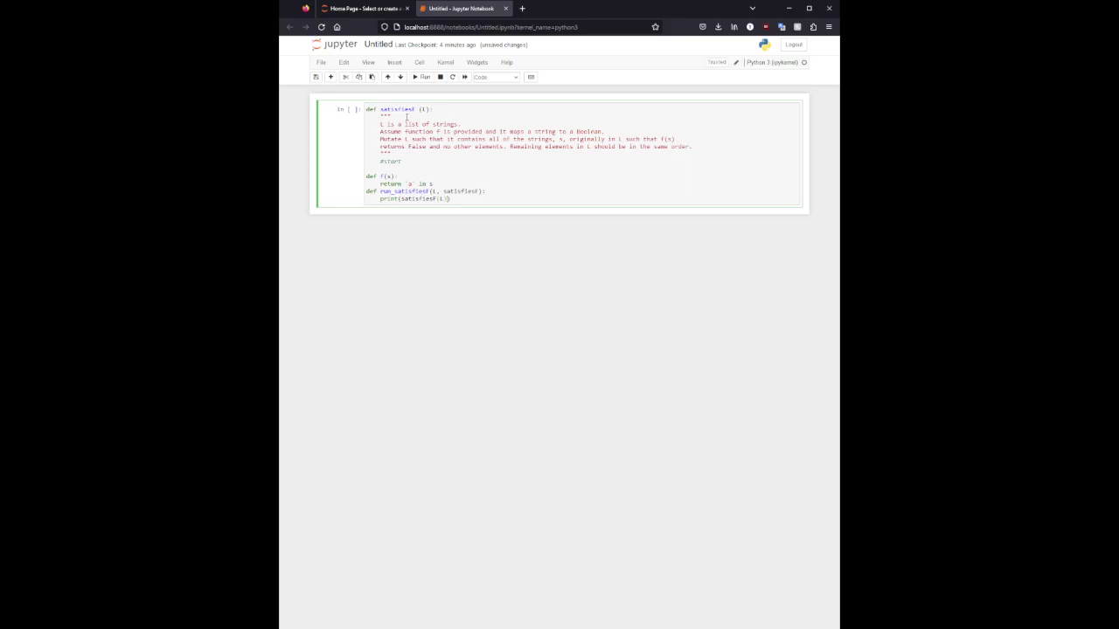
key("BackSpace")
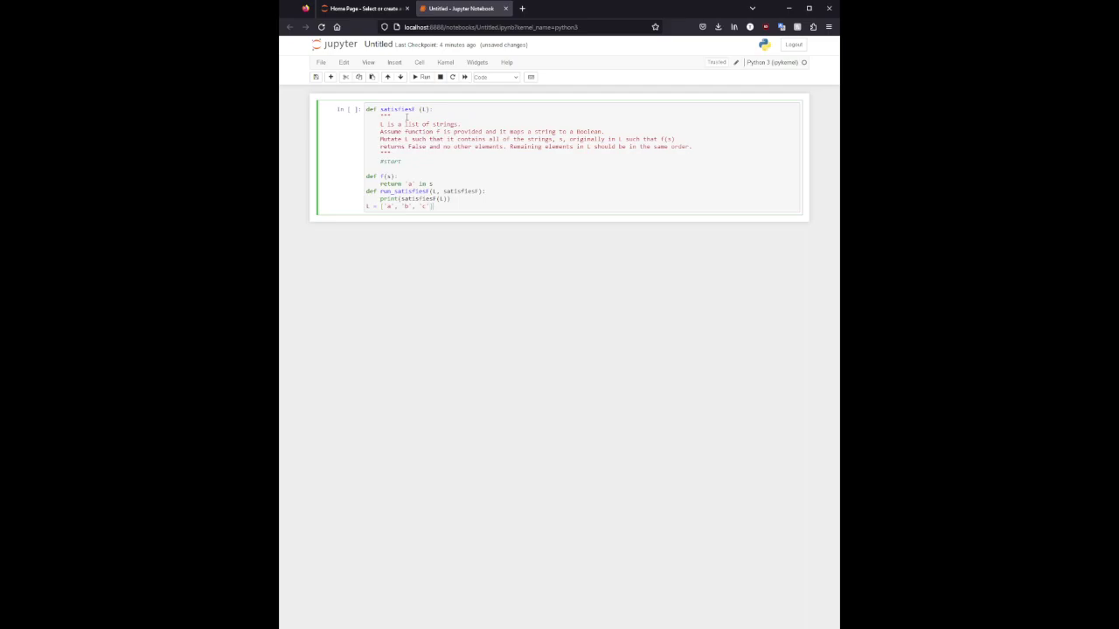
Run the definitions cell and enter run_satisfiesF(L, satisfiesF) in the new cell.
key("shift+Return")
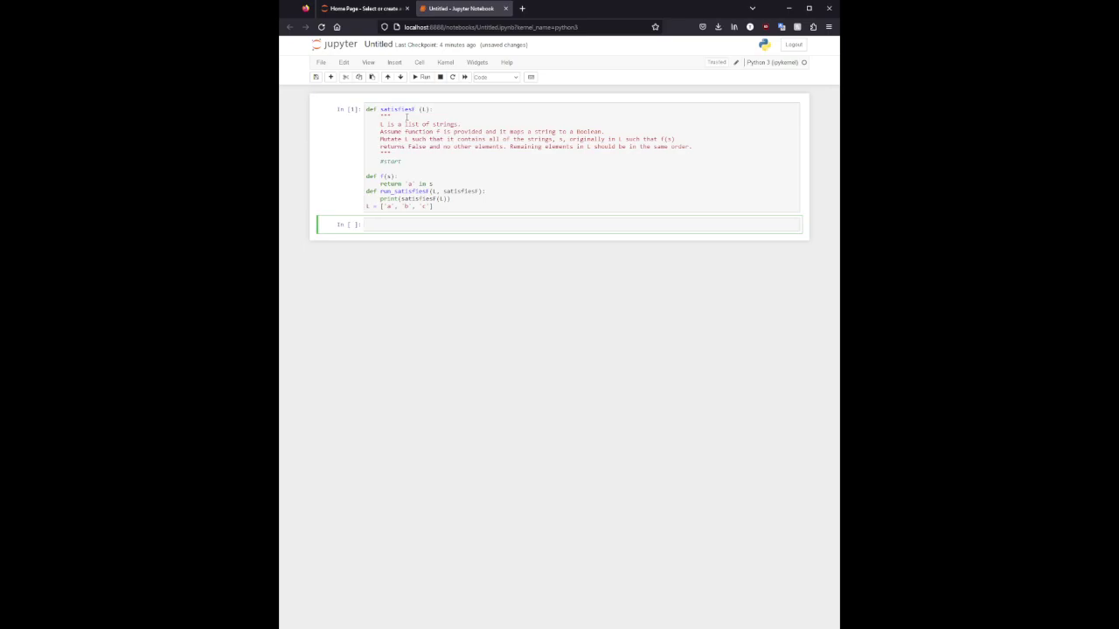
type("run_satis")
type("fiesF")
type("(L, satisfiesF")
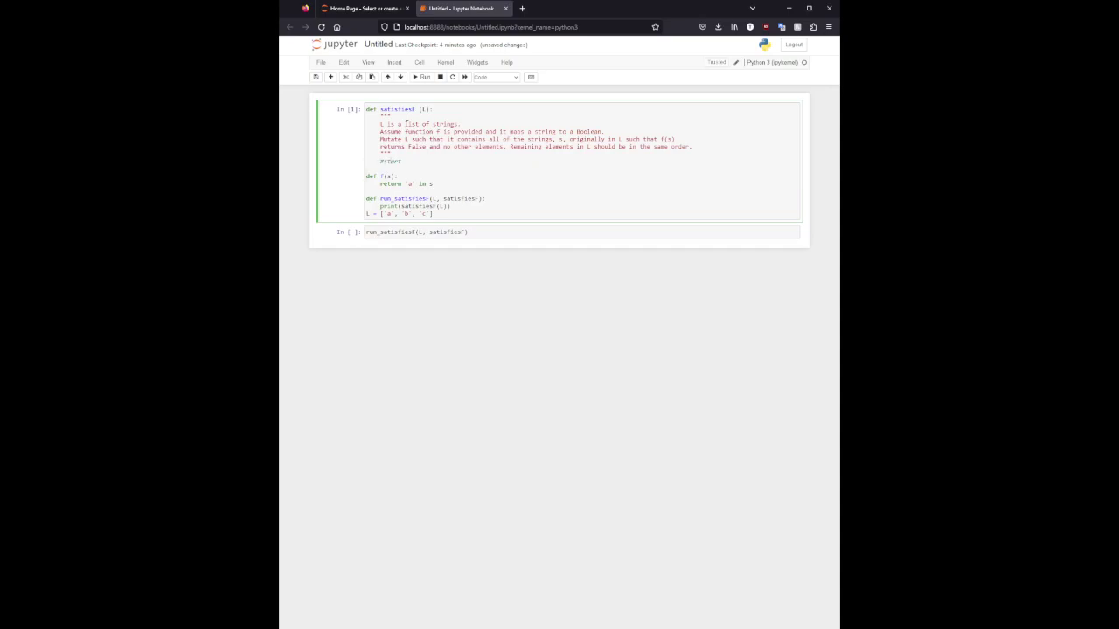
Replace the placeholder comment with List = L[:] and a 'for i in List:' loop.
key("BackSpace")
key("BackSpace")
key("BackSpace")
type("ewL")
type("ist")
key("BackSpace")
key("BackSpace")
key("BackSpace")
type("ist")
type("[:")
key("Return")
type("for i in L")
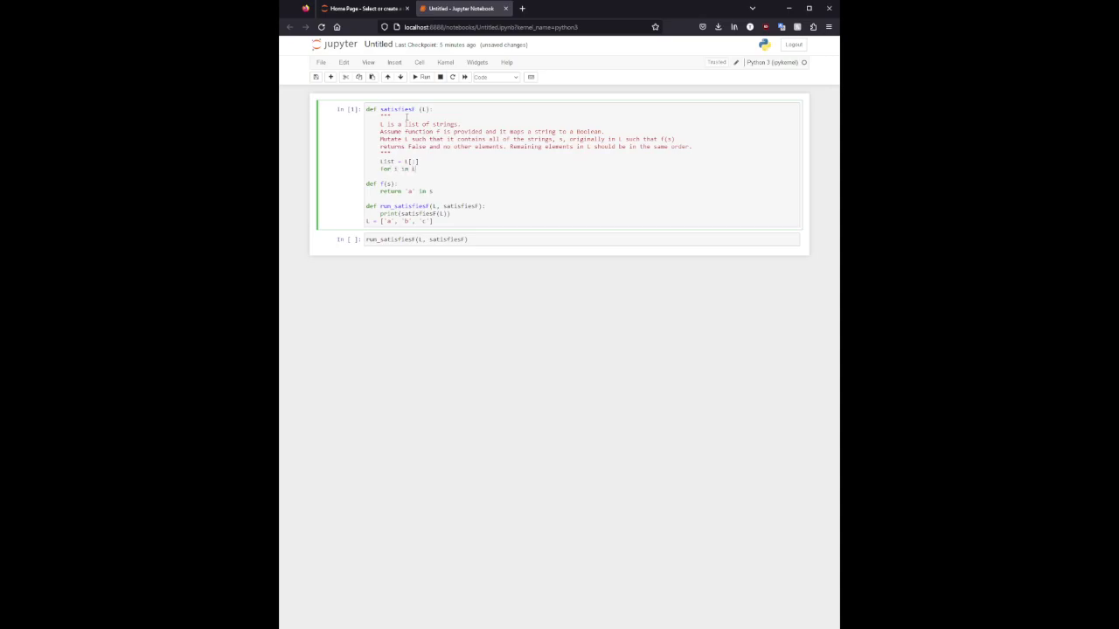
type("ist")
type(":")
key("Return")
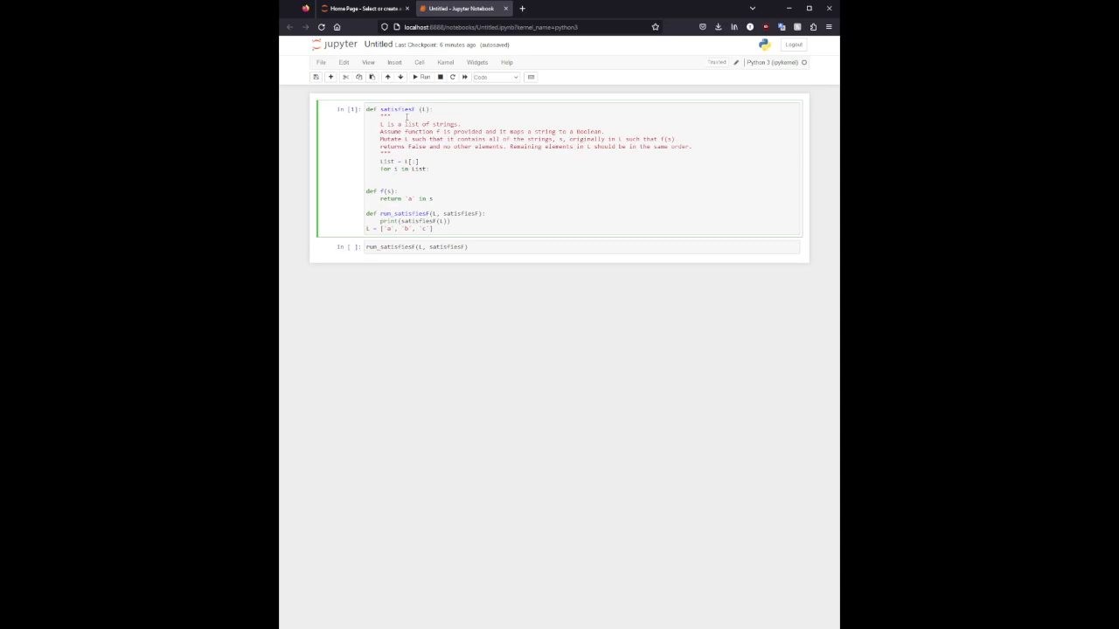
type("if f")
type("(i) == False:")
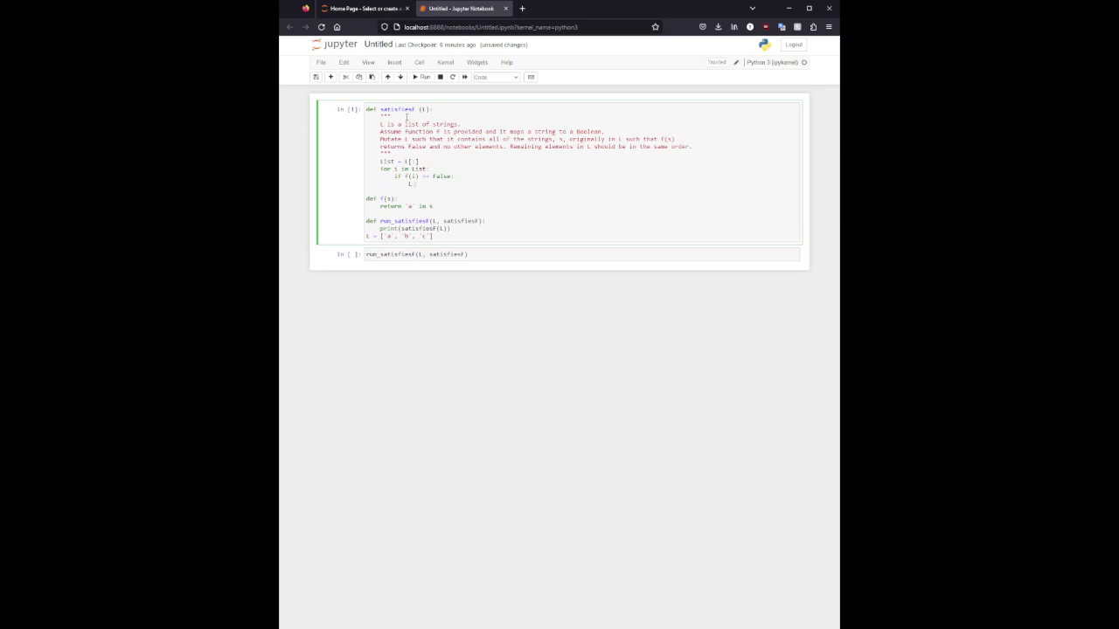
type("move")
type("(")
type("i")
Complete L.remove(i) in the loop and begin the 'return L' line.
key("Return")
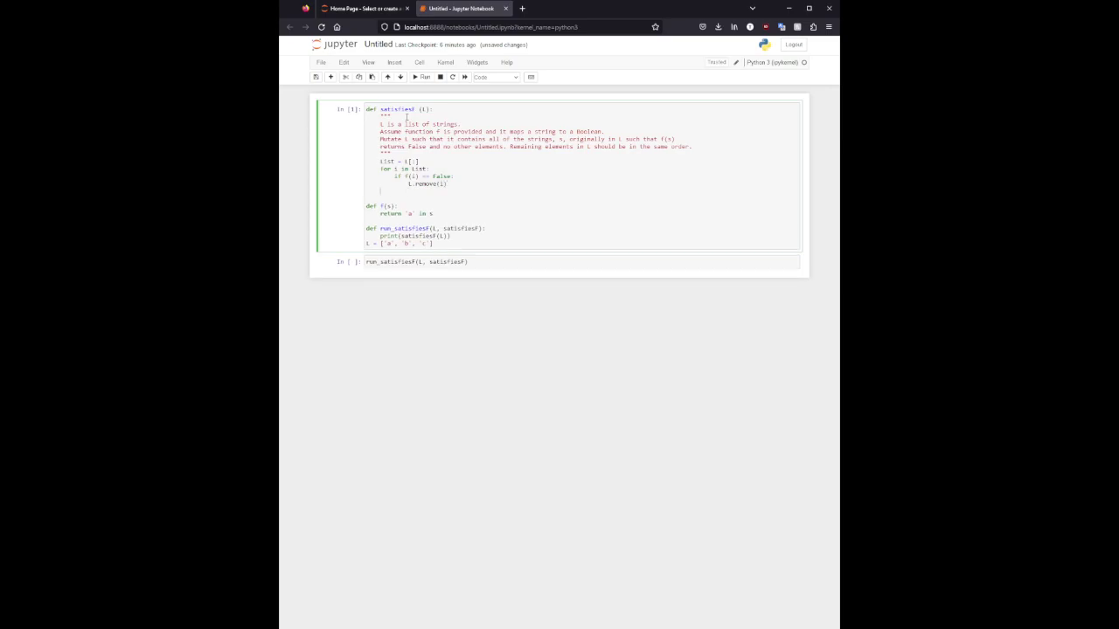
type("return L")
Run both cells, change f(i) == False to != False, and rerun to print ['b', 'c'].
key("shift+Return")
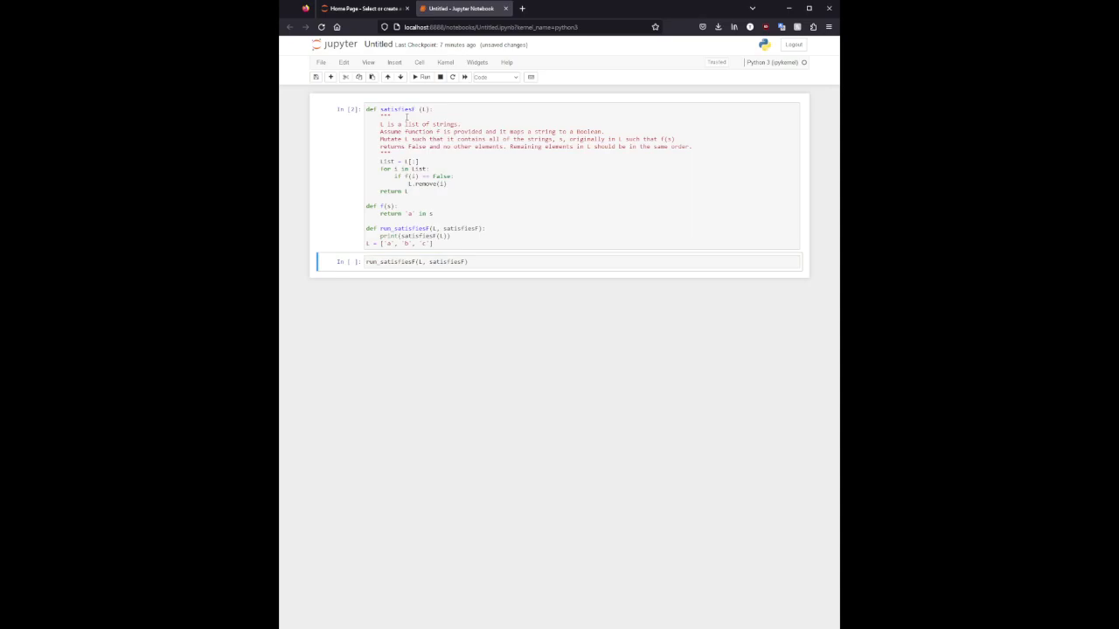
key("shift+Return")
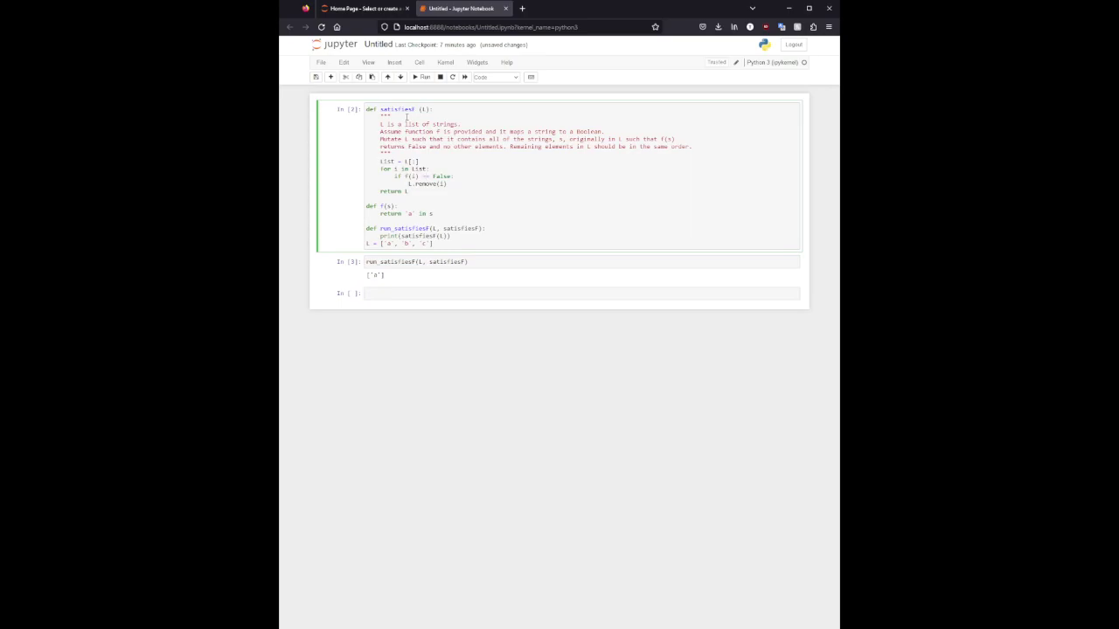
type("!")
key("Left")
key("Left")
key("Left")
key("shift+Return")
key("shift+Return")
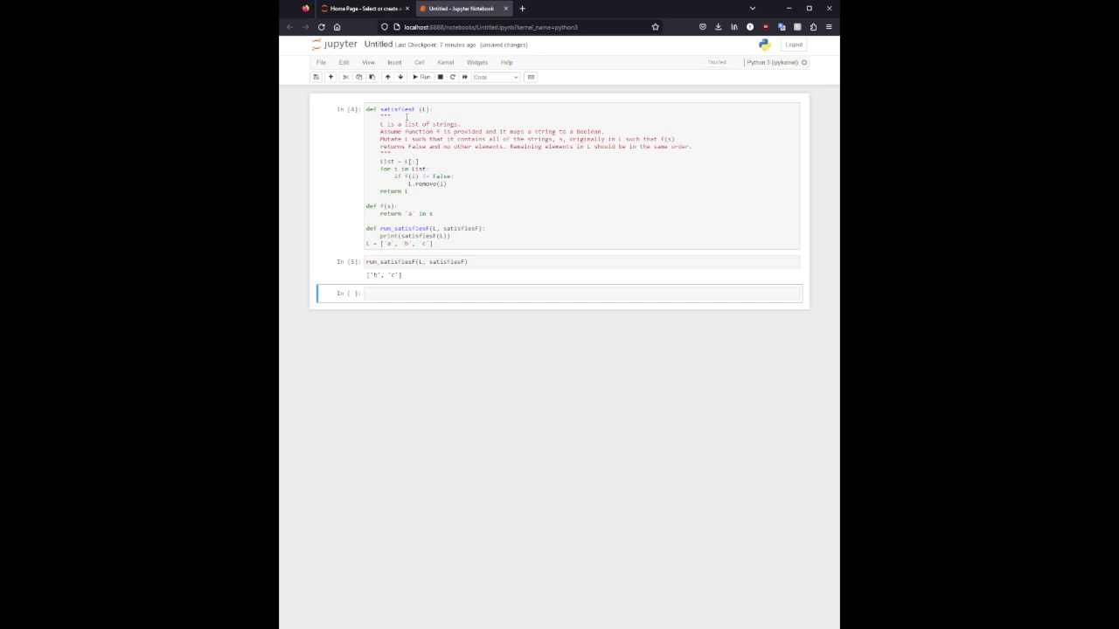
Rename the Untitled notebook to MidProb7, fixing the conflicting MidProb6 name.
left_click(389, 47)
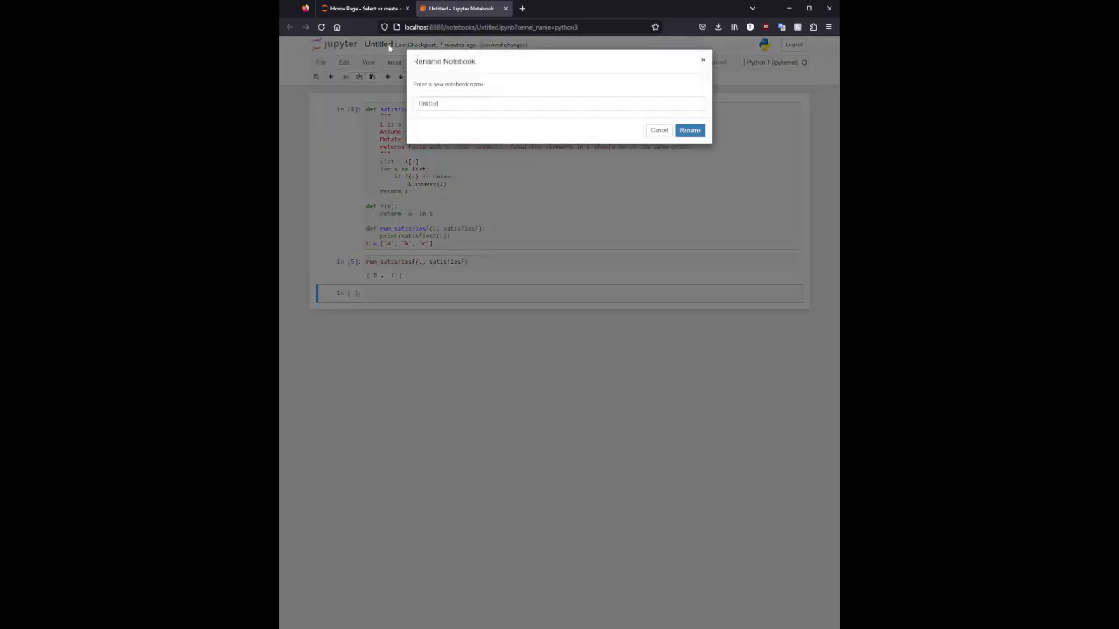
type("Mo")
type("rob6")
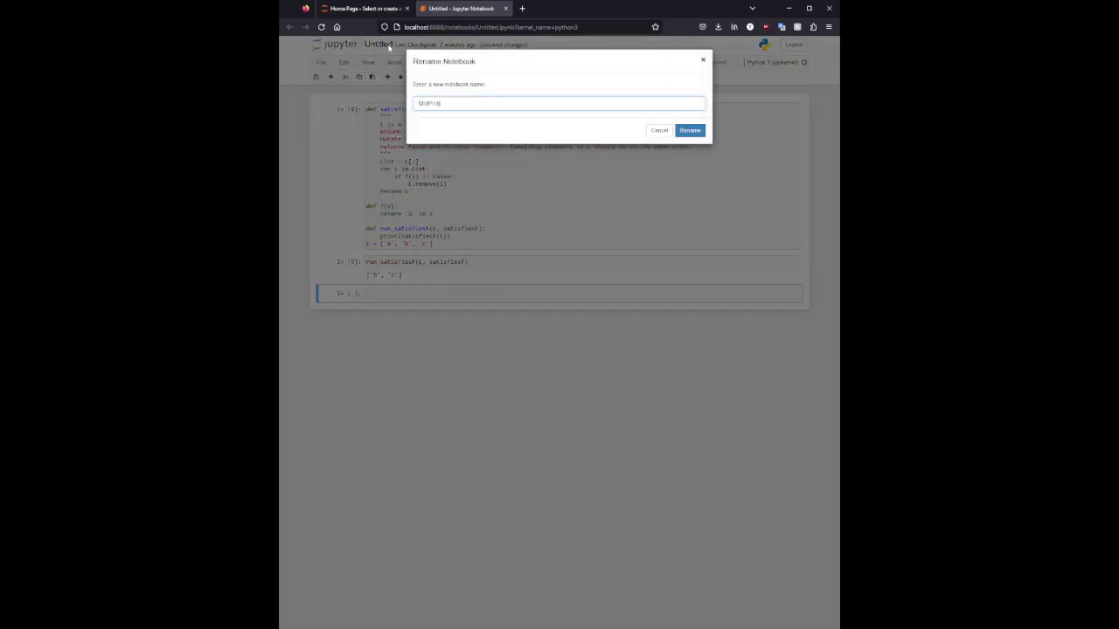
left_click(685, 130)
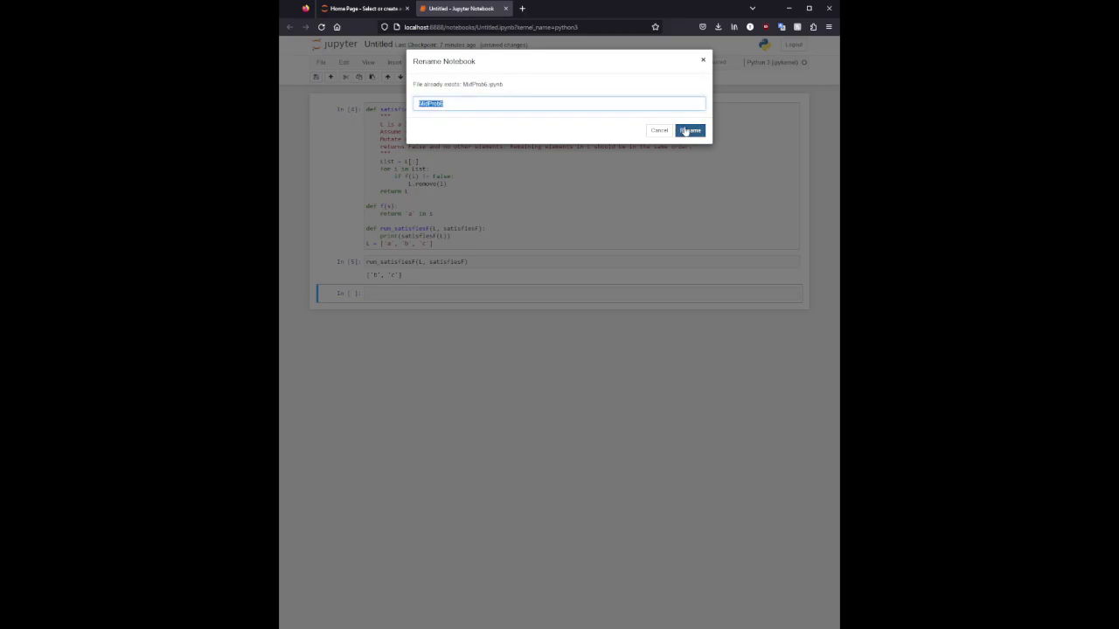
left_click(593, 103)
type("7")
left_click(696, 133)
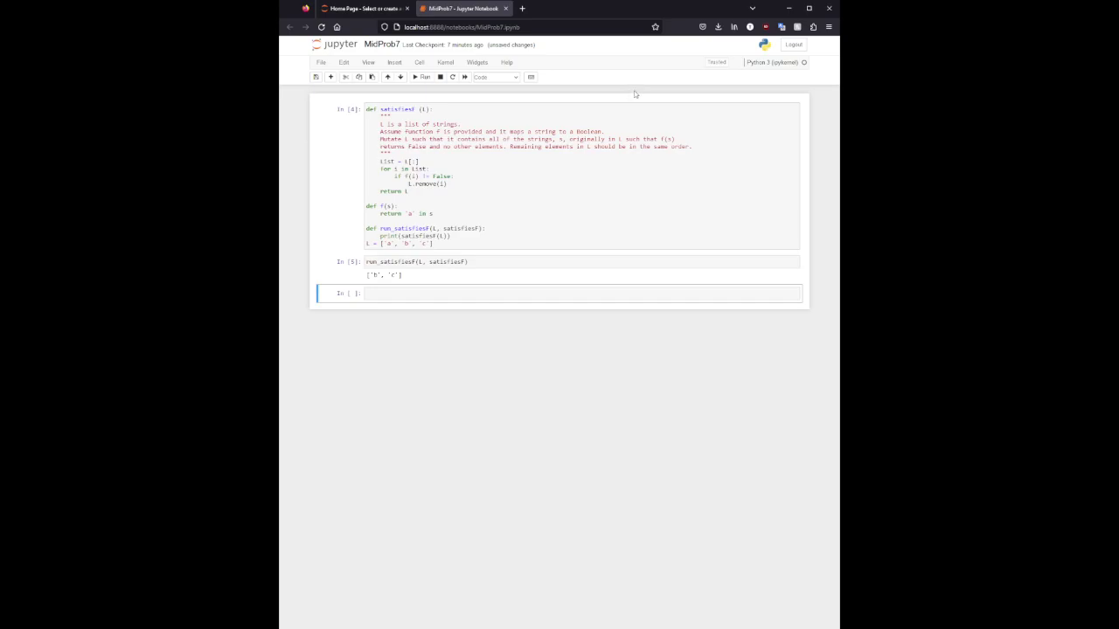
Save MidProb7 with a new checkpoint.
left_click(321, 61)
left_click(351, 136)
left_click(320, 62)
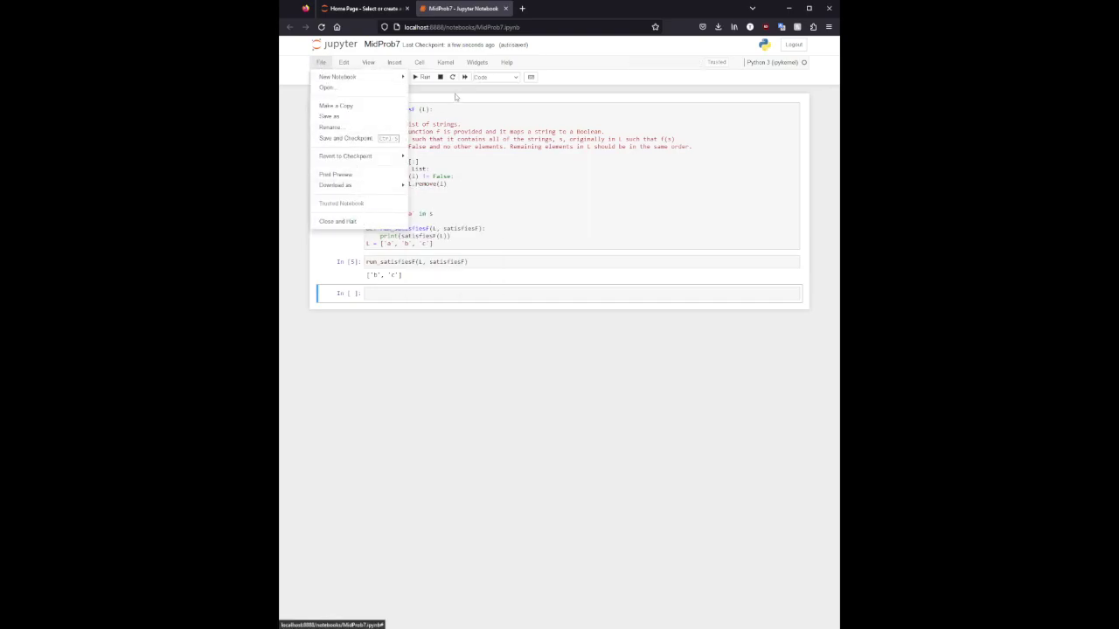
left_click(456, 97)
left_click(321, 62)
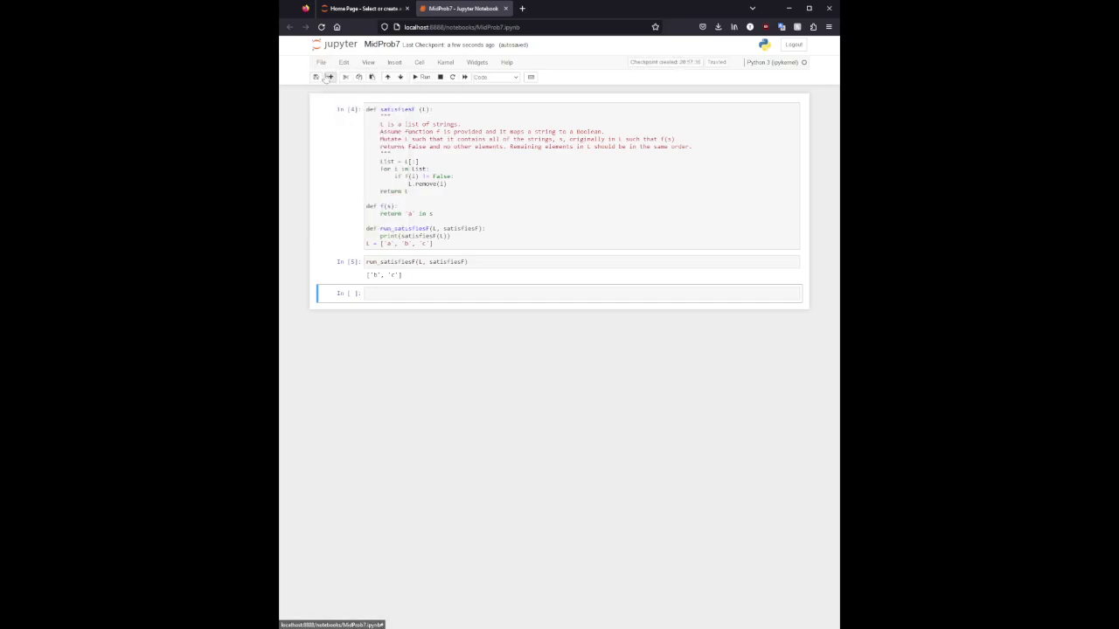